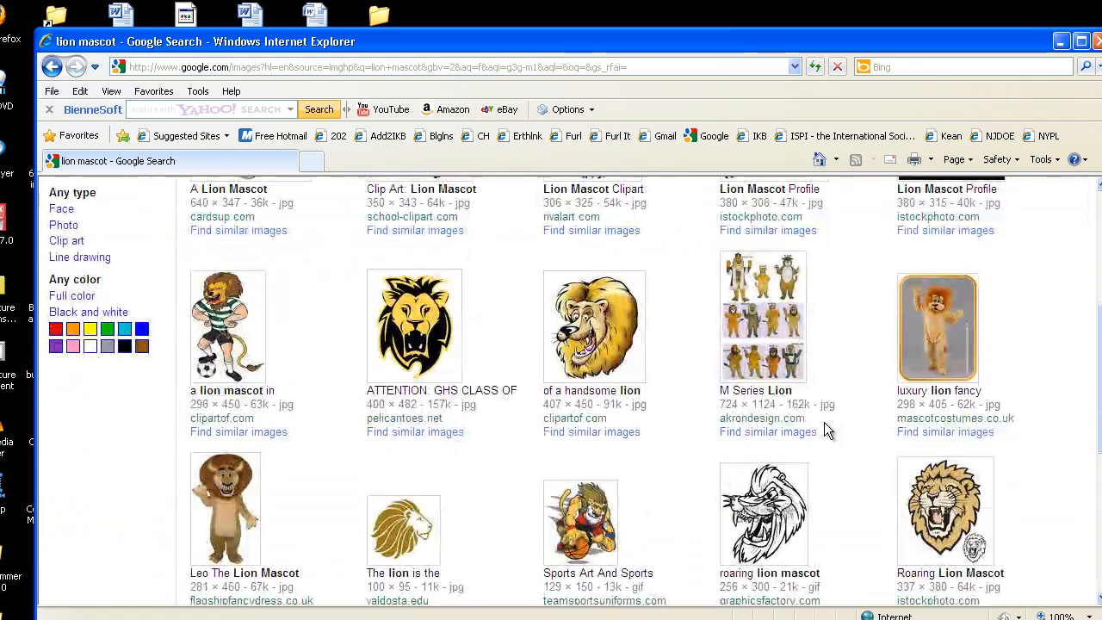
Step: Browse the lion mascot image results and open the leaping lion logo at full size
{"action": "scroll", "coordinate": [824, 422], "scroll_direction": "down", "scroll_amount": 3}
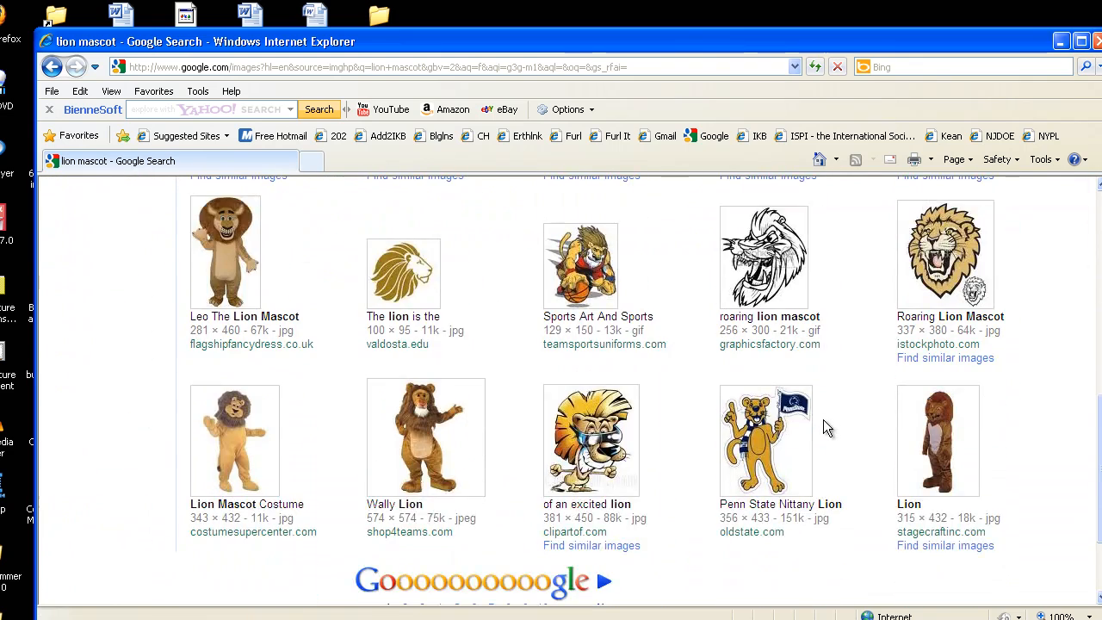
{"action": "left_click", "coordinate": [613, 480]}
{"action": "scroll", "coordinate": [636, 430], "scroll_direction": "down", "scroll_amount": 5}
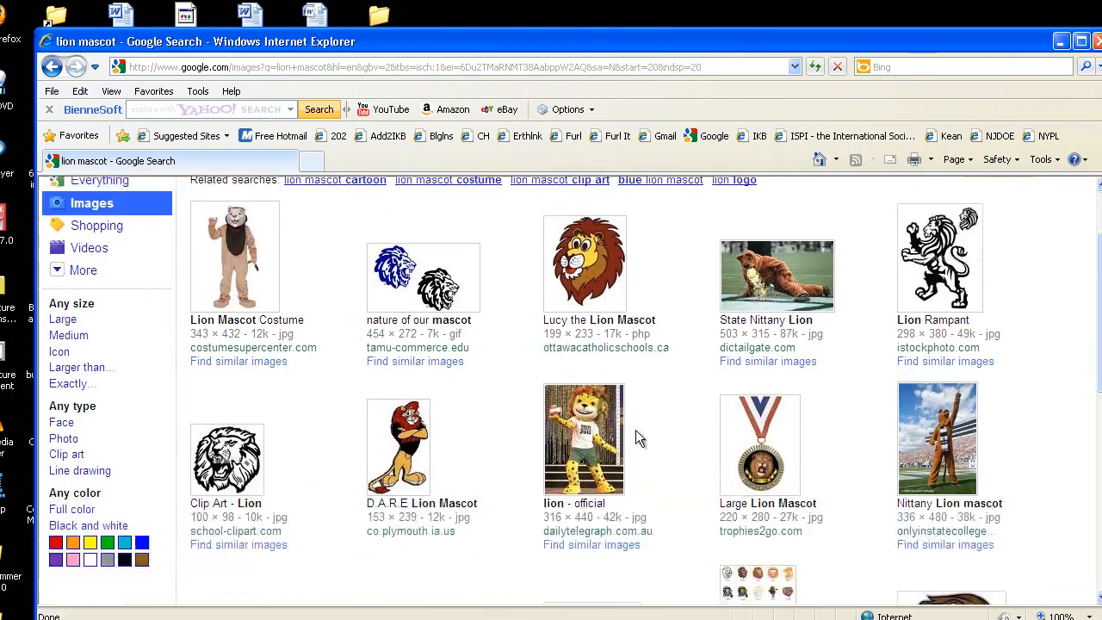
{"action": "scroll", "coordinate": [636, 428], "scroll_direction": "down", "scroll_amount": 1}
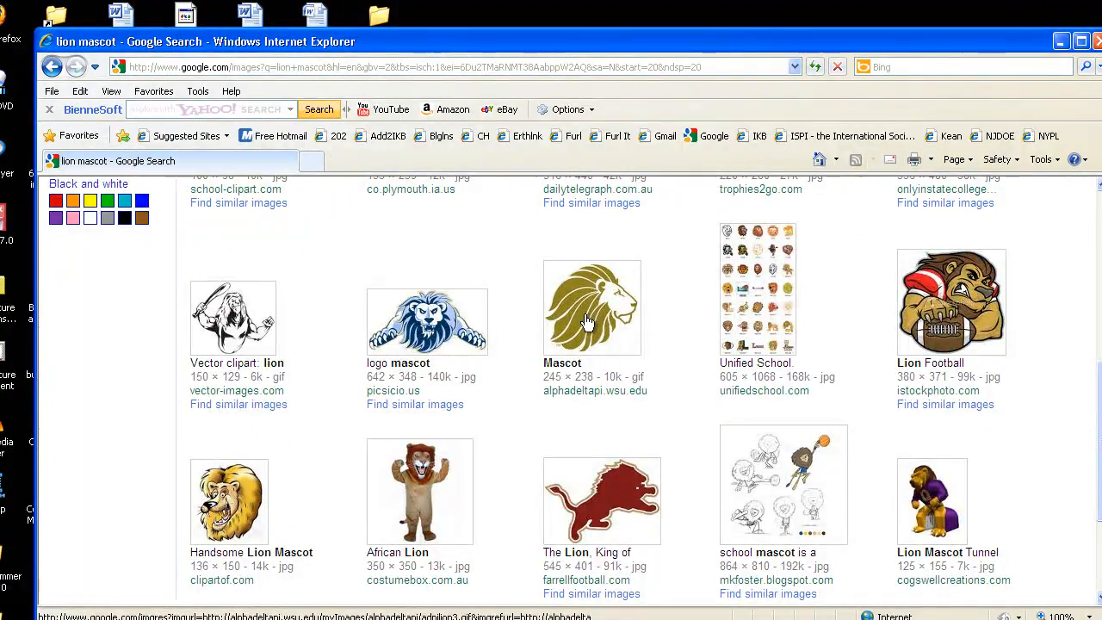
{"action": "left_click", "coordinate": [602, 496]}
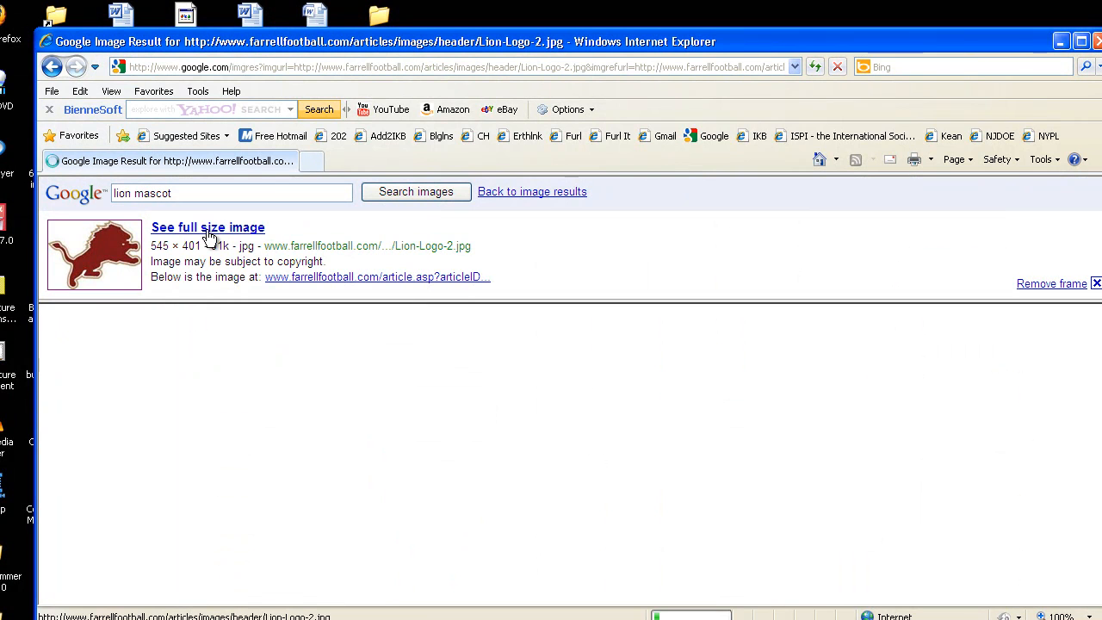
{"action": "left_click", "coordinate": [207, 231]}
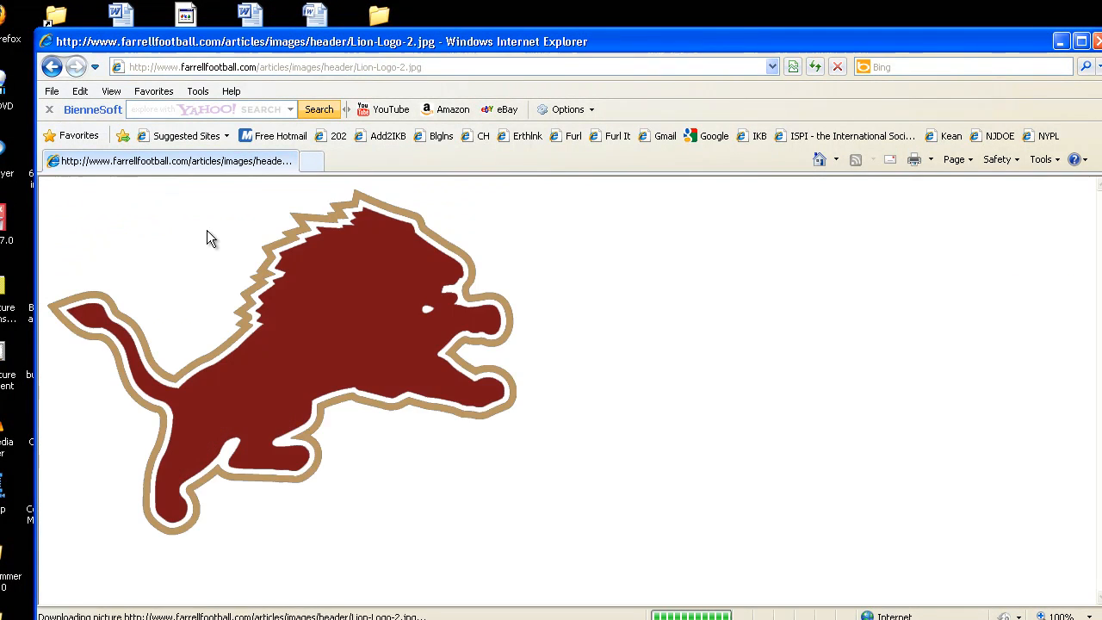
Step: Save the lion picture to the Desktop with the file name lion logo6
{"action": "right_click", "coordinate": [318, 282]}
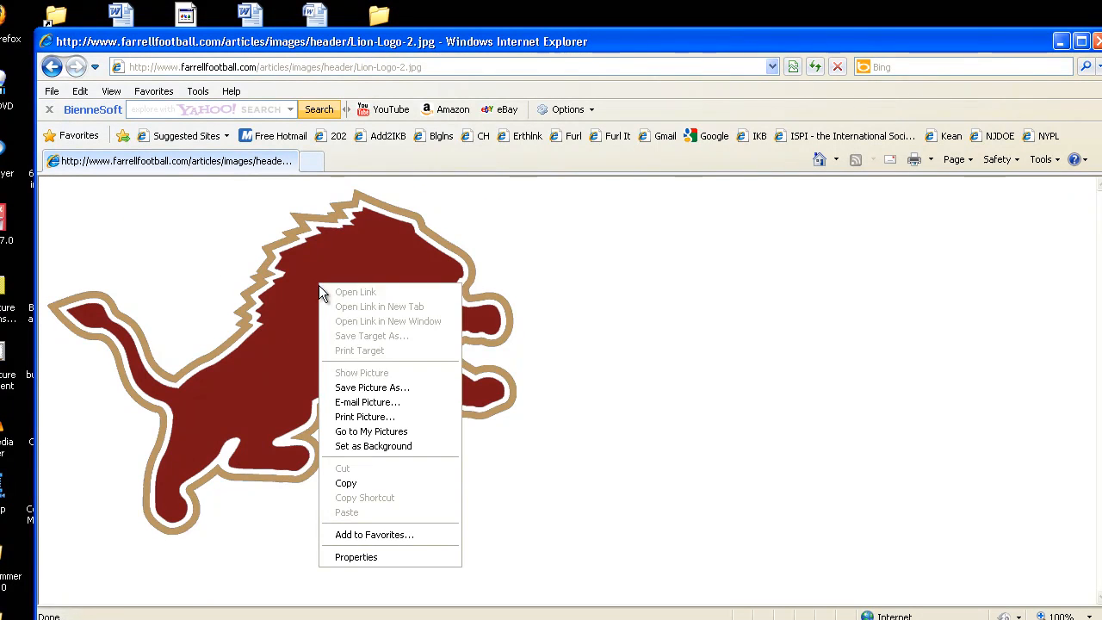
{"action": "left_click", "coordinate": [365, 387]}
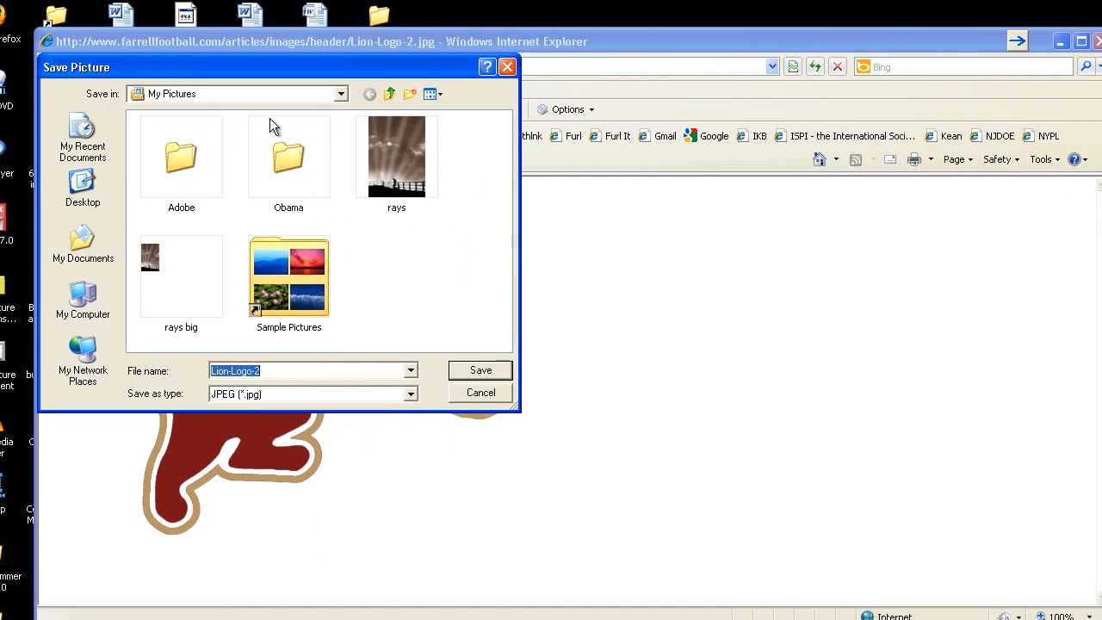
{"action": "left_click", "coordinate": [338, 96]}
{"action": "left_click", "coordinate": [334, 97]}
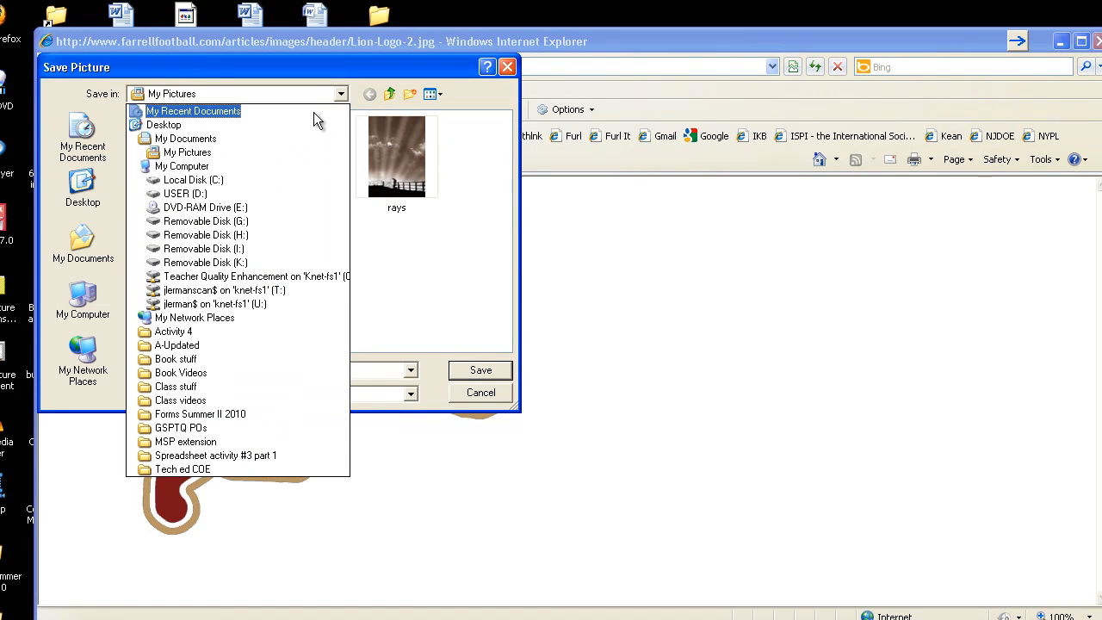
{"action": "left_click", "coordinate": [215, 125]}
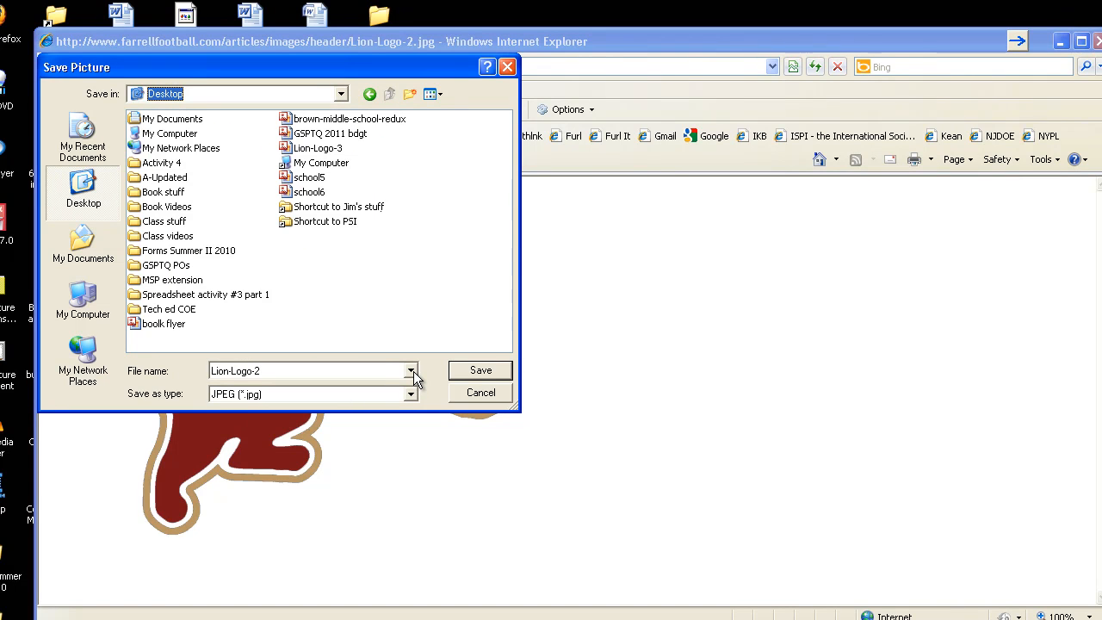
{"action": "left_click", "coordinate": [312, 371]}
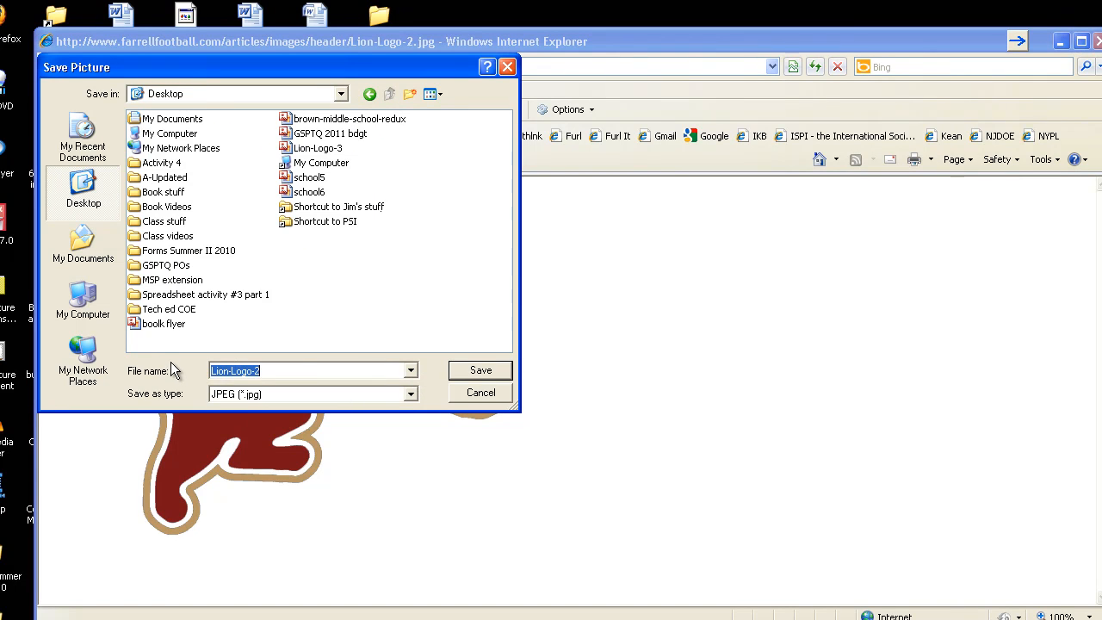
{"action": "key", "text": "BackSpace"}
{"action": "type", "text": "lion logo6"}
{"action": "left_click", "coordinate": [479, 371]}
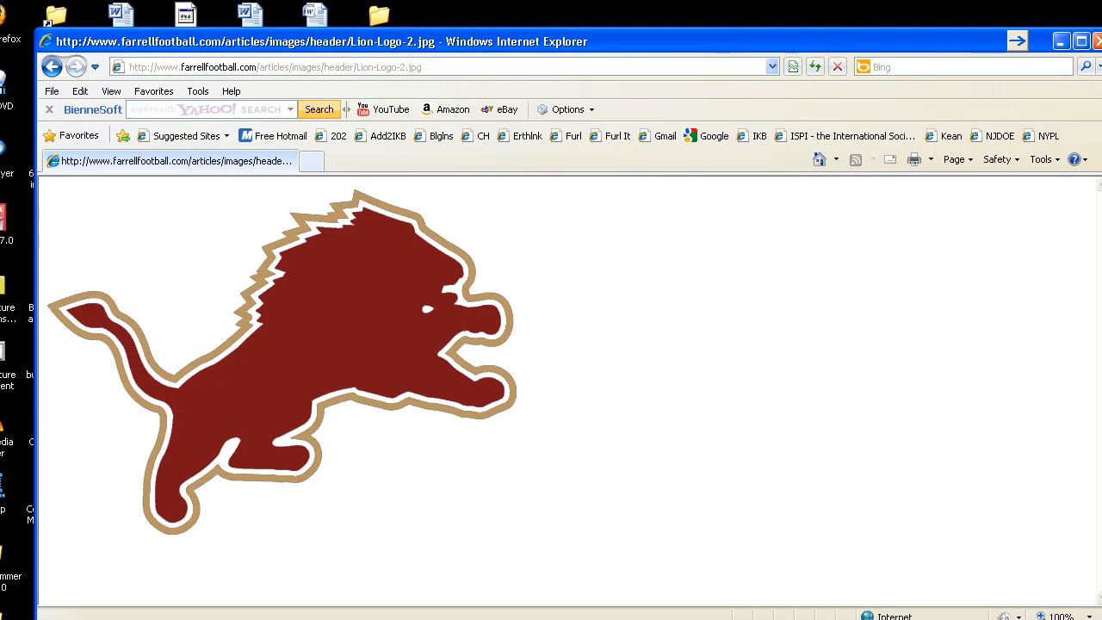
Step: Close the browser and open the saved lion logo6 picture for editing in Picture Manager
{"action": "left_click", "coordinate": [1096, 40]}
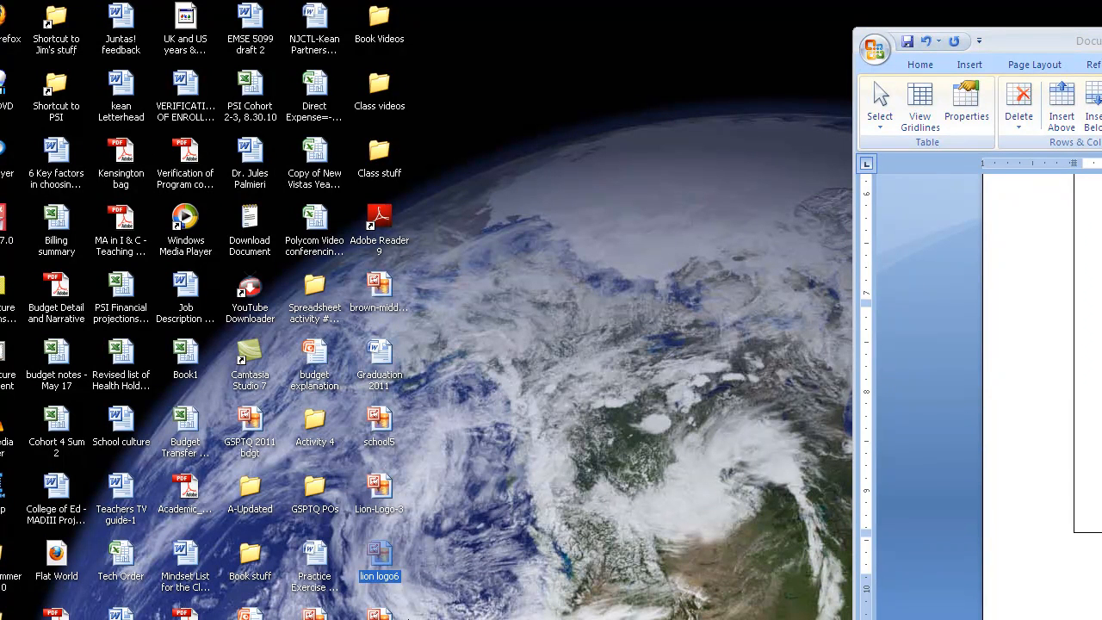
{"action": "double_click", "coordinate": [374, 558]}
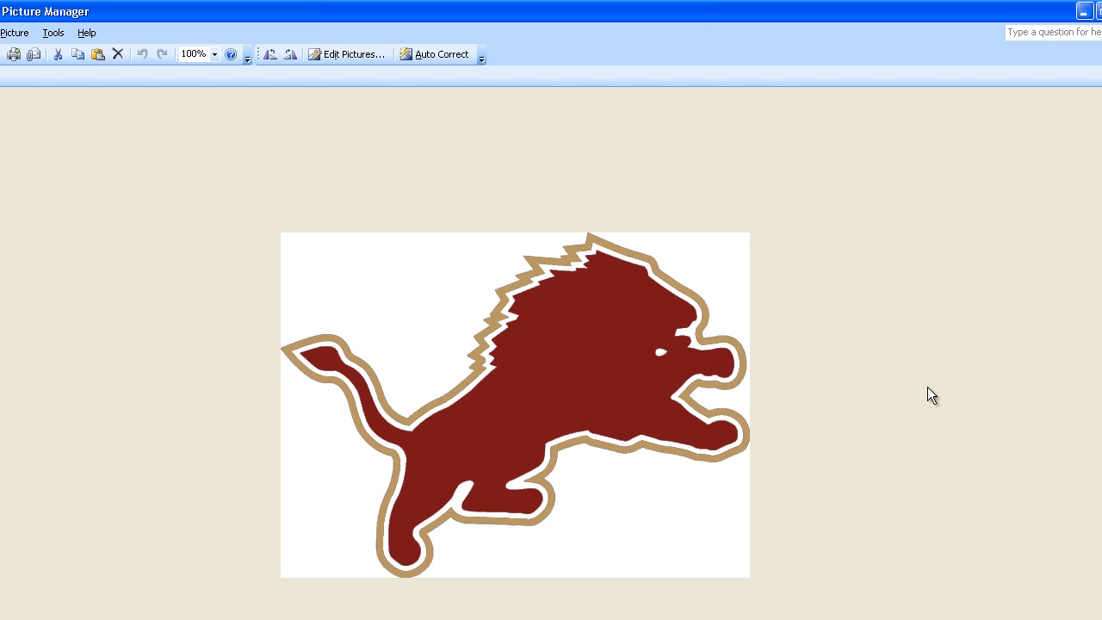
{"action": "left_click", "coordinate": [359, 54]}
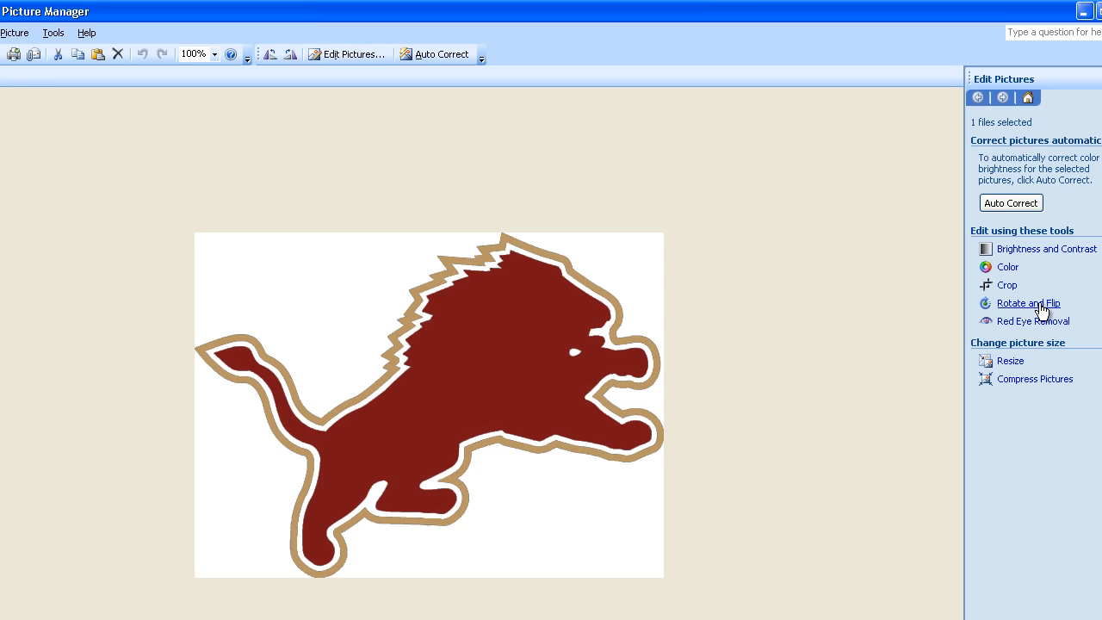
Step: Flip the lion picture horizontally and save the change
{"action": "left_click", "coordinate": [1037, 303]}
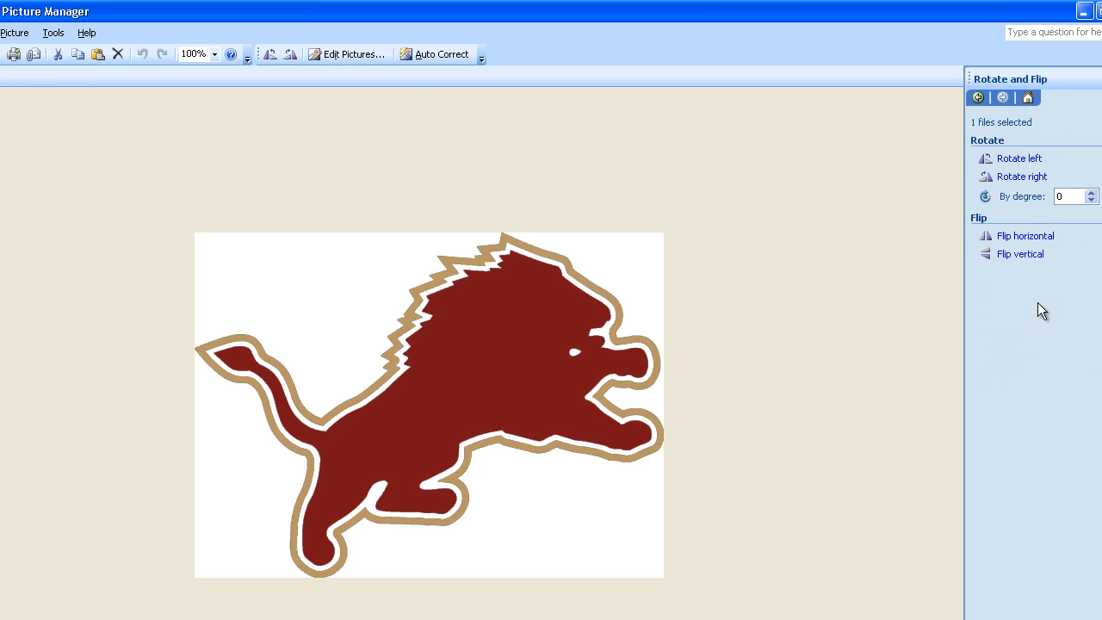
{"action": "left_click", "coordinate": [1029, 239]}
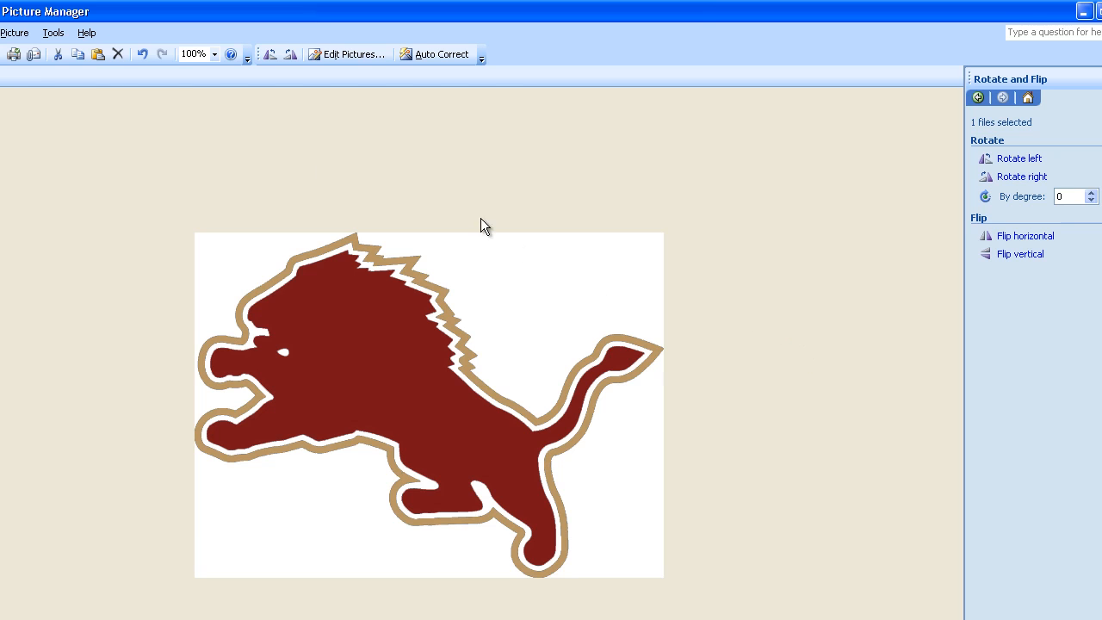
{"action": "key", "text": "alt+p"}
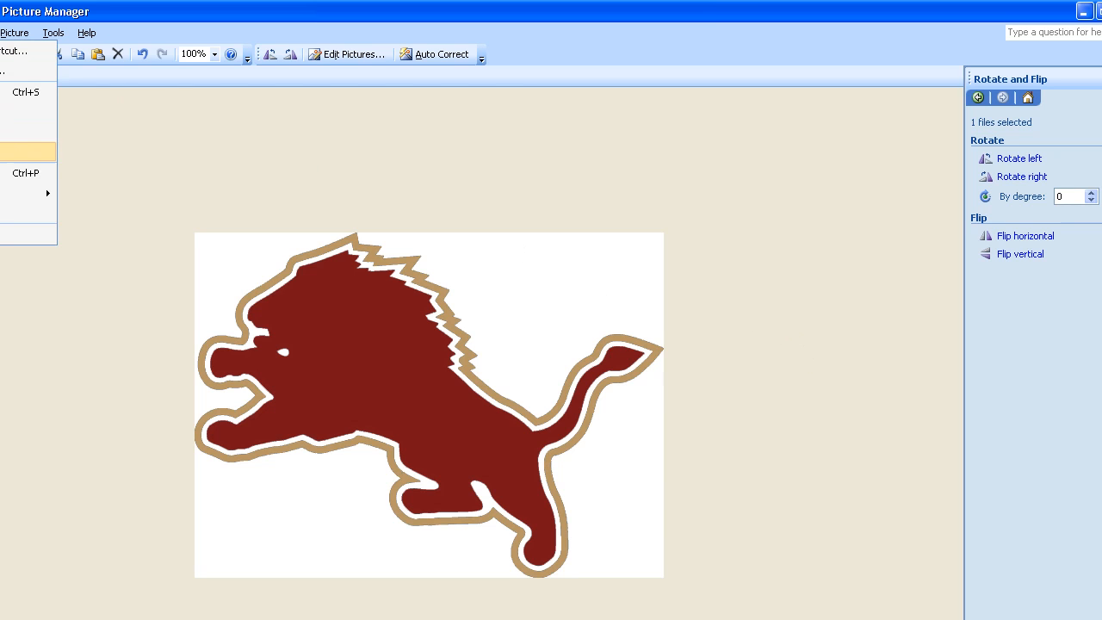
{"action": "key", "text": "Return"}
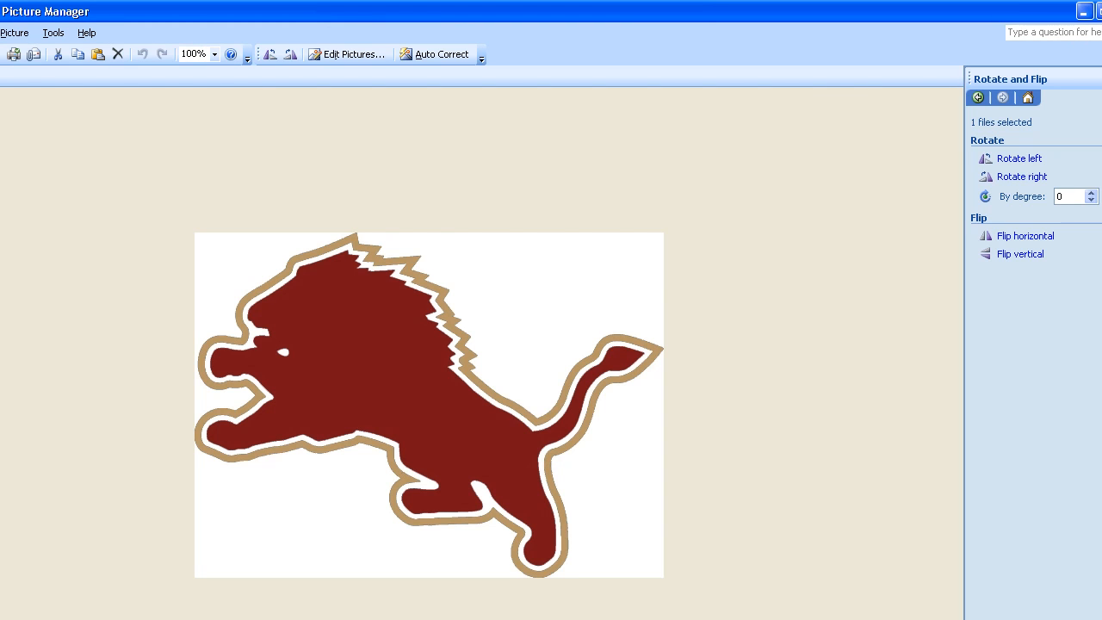
Step: Close Picture Manager and place the cursor in the empty table cell beside the date in the flyer
{"action": "left_click", "coordinate": [1101, 11]}
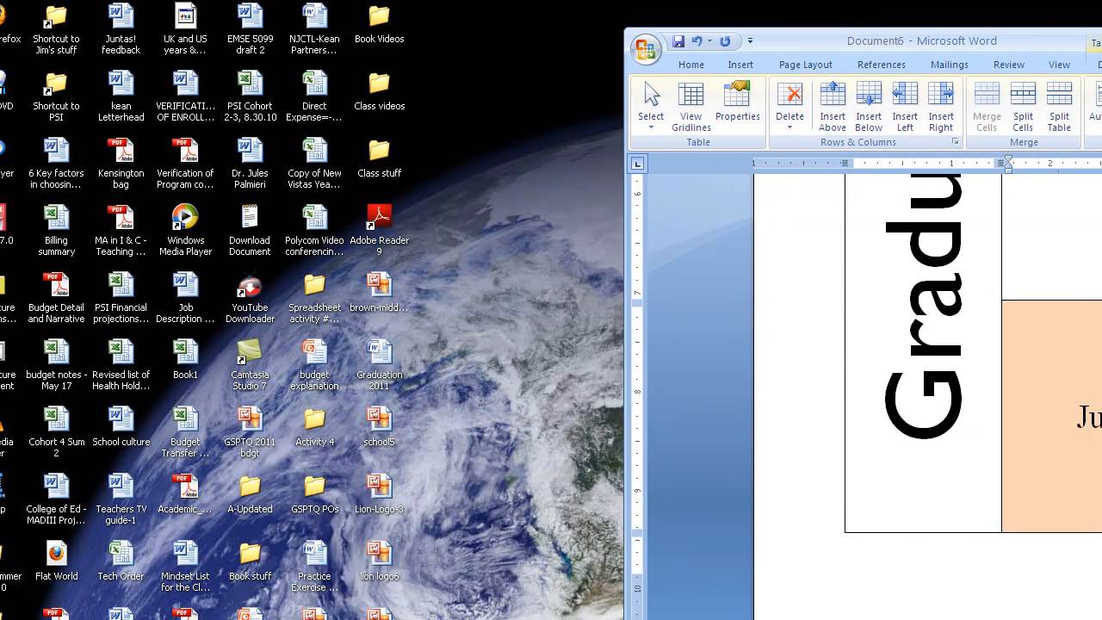
{"action": "left_click_drag", "start_coordinate": [1101, 39], "coordinate": [741, 13]}
{"action": "left_click", "coordinate": [746, 316]}
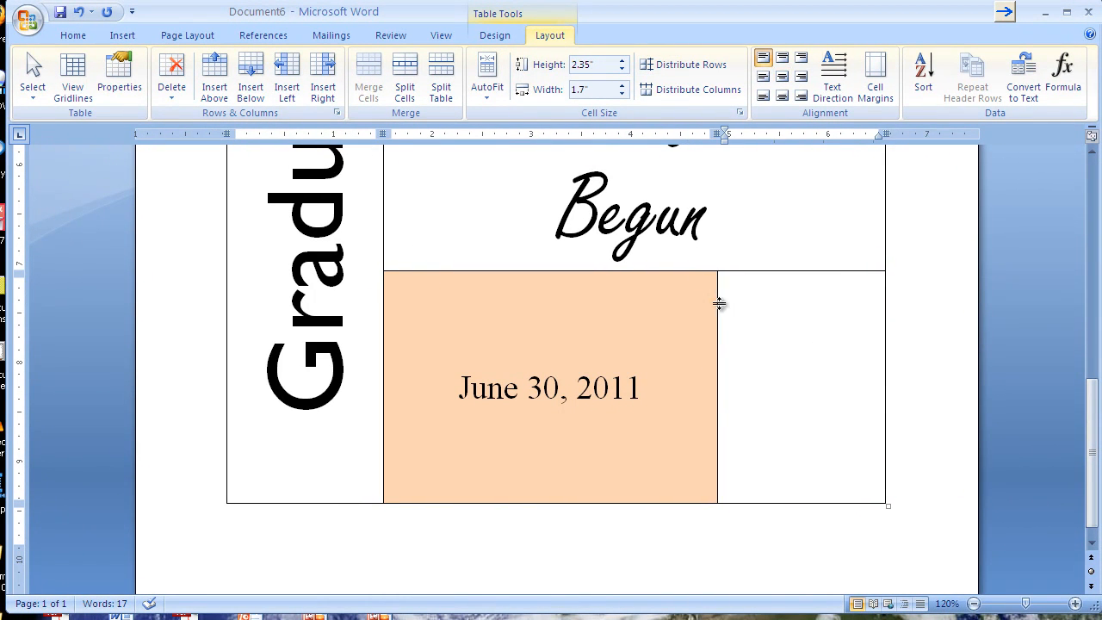
Step: Insert the lion logo6 picture from the Desktop into that cell
{"action": "left_click", "coordinate": [120, 34]}
{"action": "left_click", "coordinate": [197, 71]}
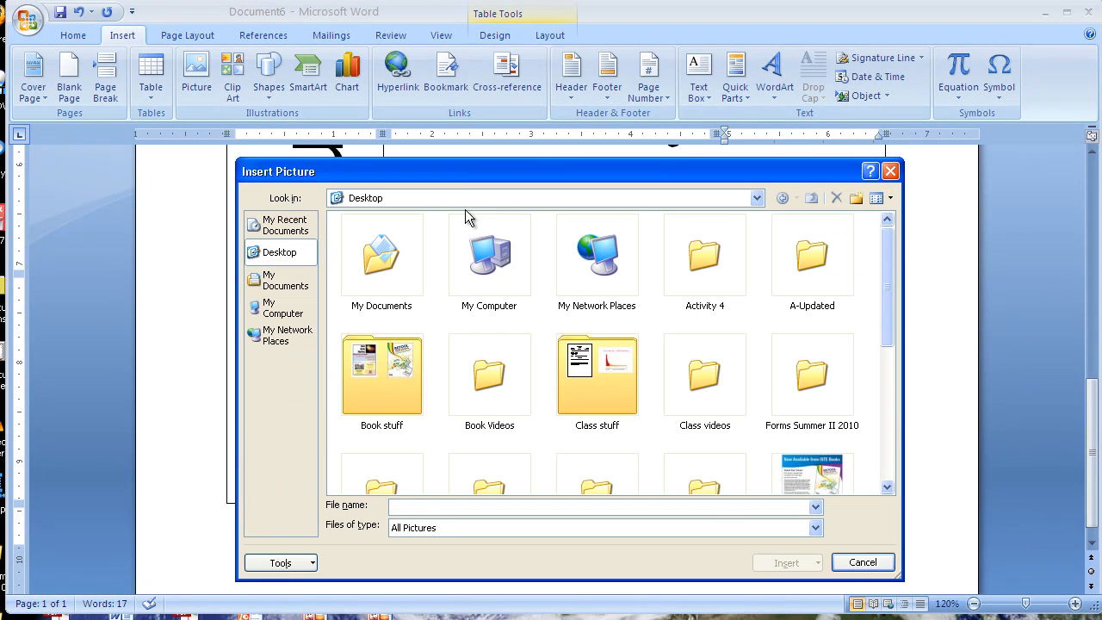
{"action": "scroll", "coordinate": [889, 297], "scroll_direction": "down", "scroll_amount": 2}
{"action": "left_click_drag", "start_coordinate": [891, 300], "coordinate": [908, 372]}
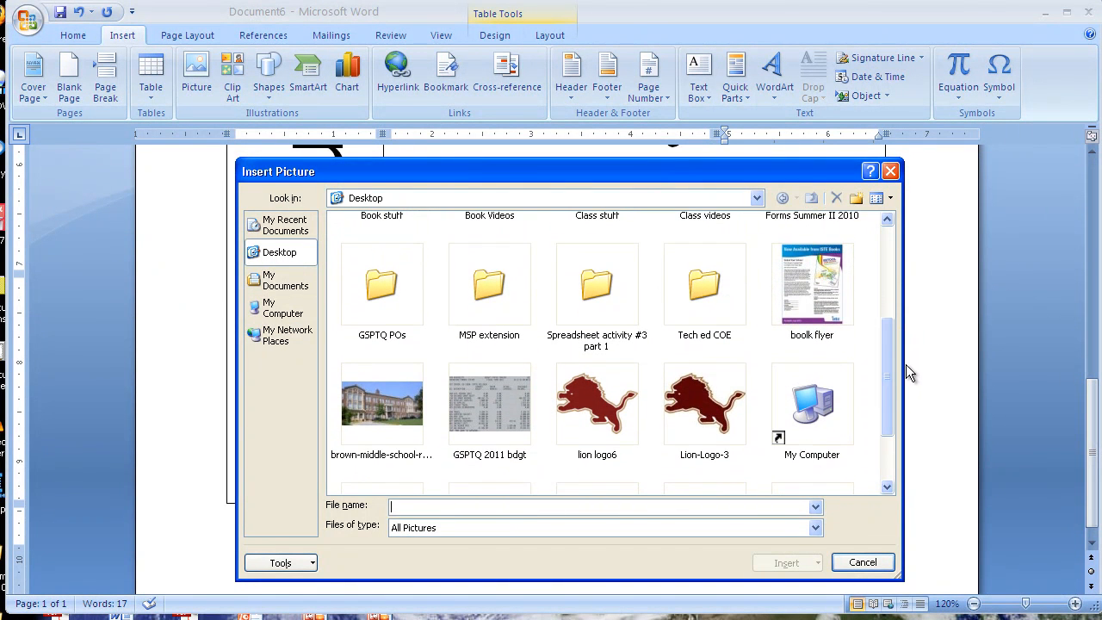
{"action": "double_click", "coordinate": [586, 412]}
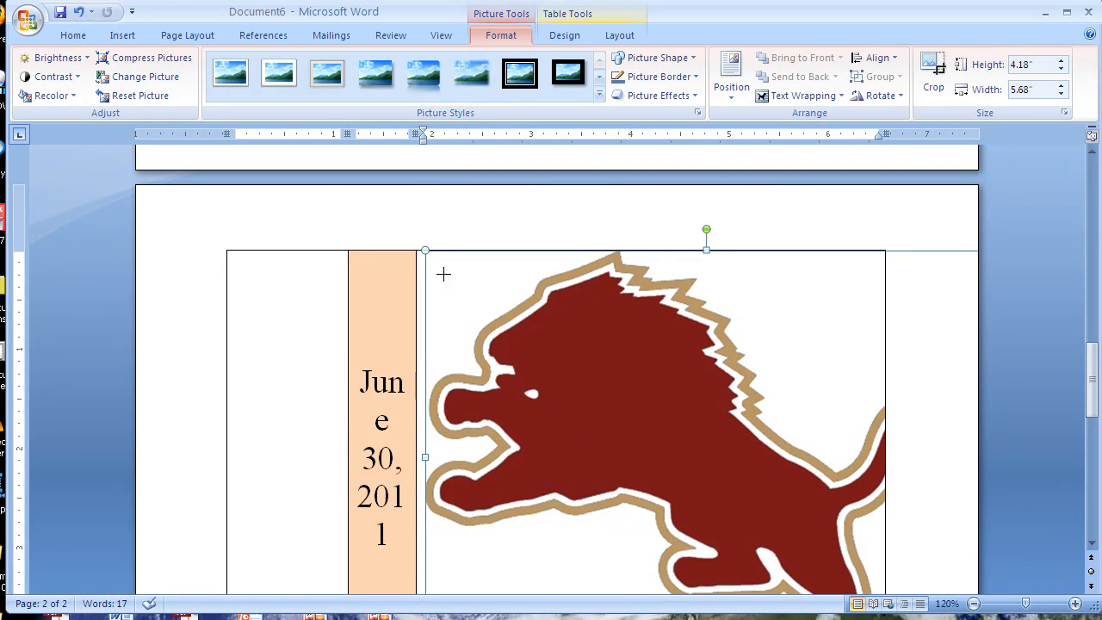
Step: Shrink the lion picture to about 1.43 by 1.94 inches so it fits in the cell
{"action": "left_click_drag", "start_coordinate": [769, 519], "coordinate": [773, 522]}
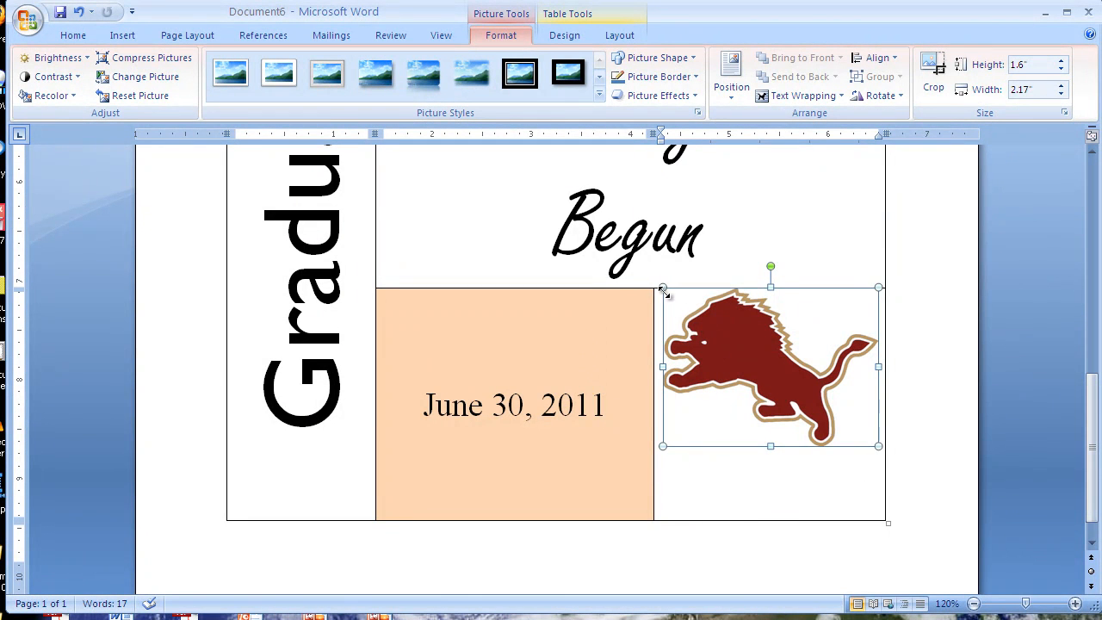
{"action": "left_click_drag", "start_coordinate": [687, 320], "coordinate": [688, 321]}
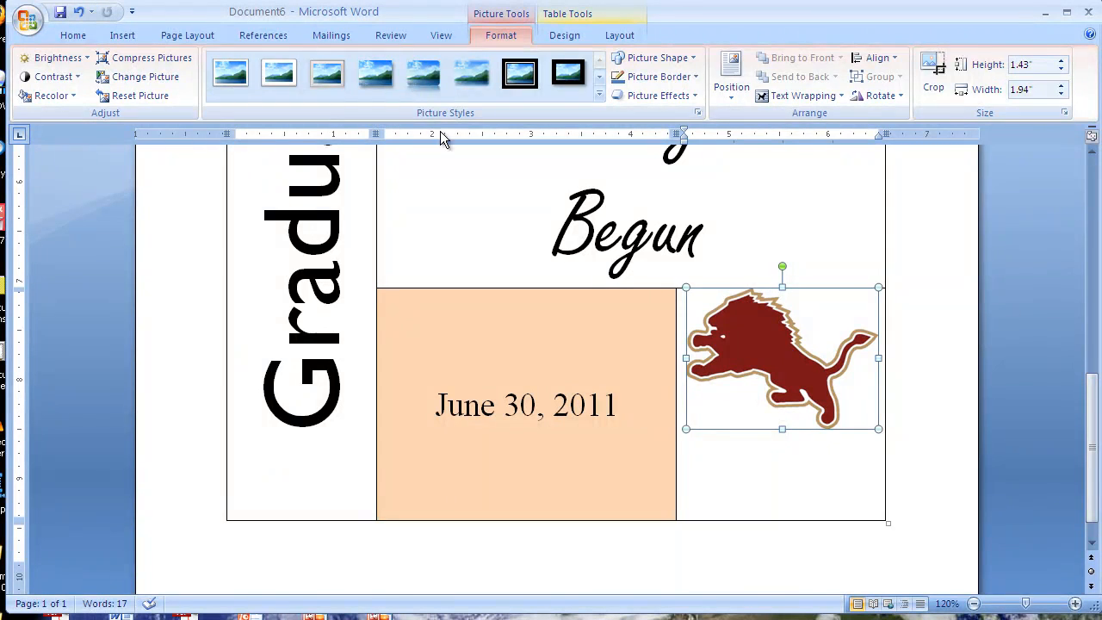
Step: Align the cell contents to the middle center so the lion sits centred in its cell
{"action": "left_click", "coordinate": [621, 38]}
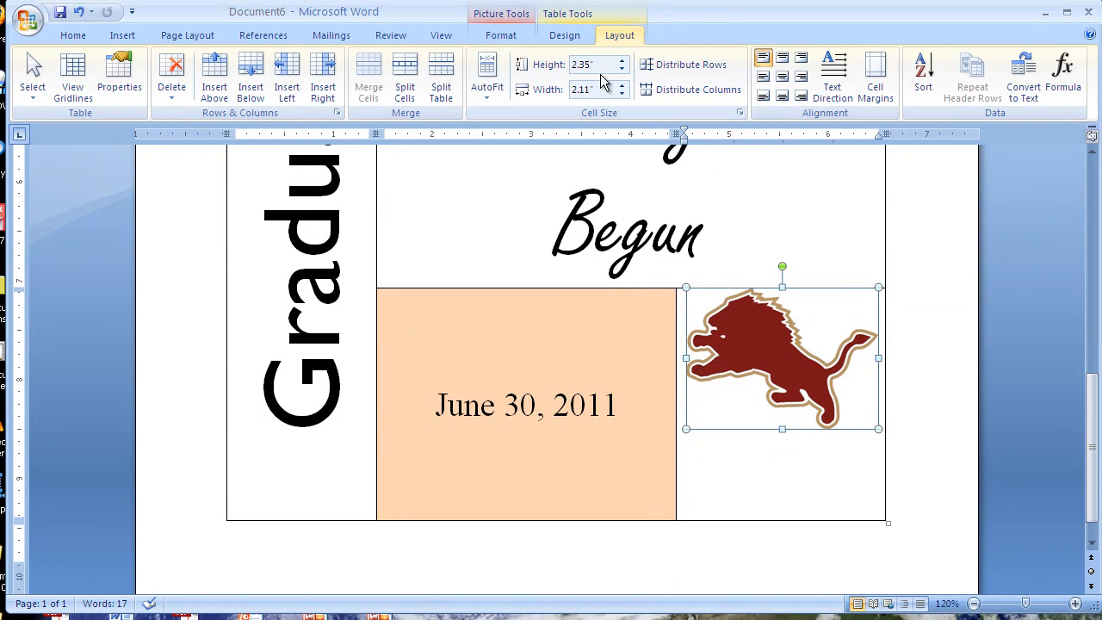
{"action": "left_click", "coordinate": [782, 78]}
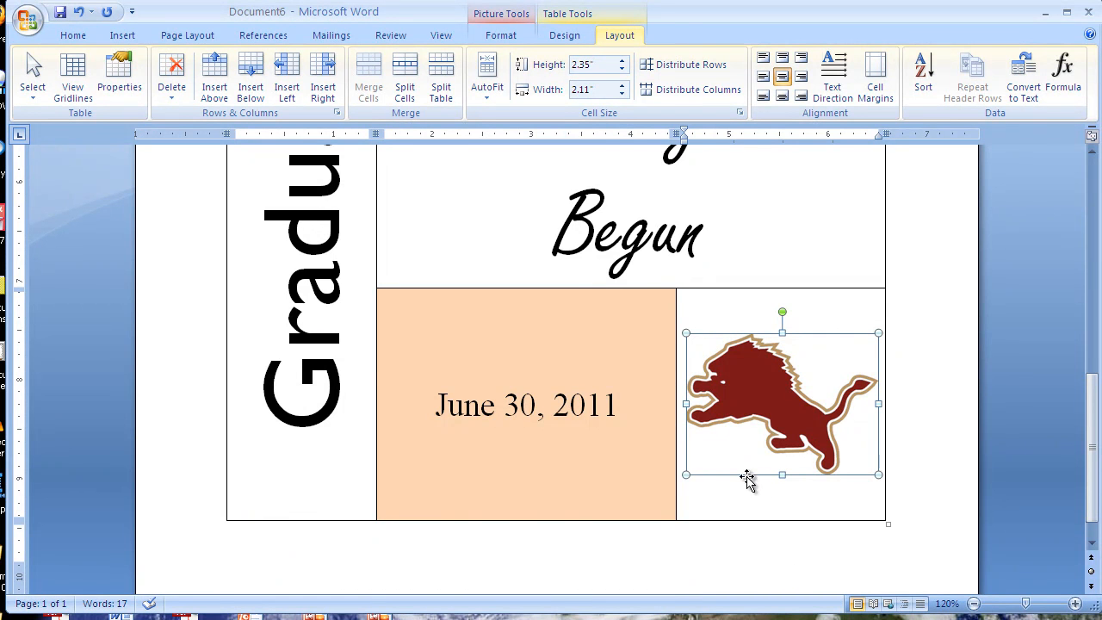
Step: Shade the cell containing "We've Only Just Begun" with a pale blue theme fill color
{"action": "scroll", "coordinate": [696, 457], "scroll_direction": "up", "scroll_amount": 4}
{"action": "left_click", "coordinate": [762, 375]}
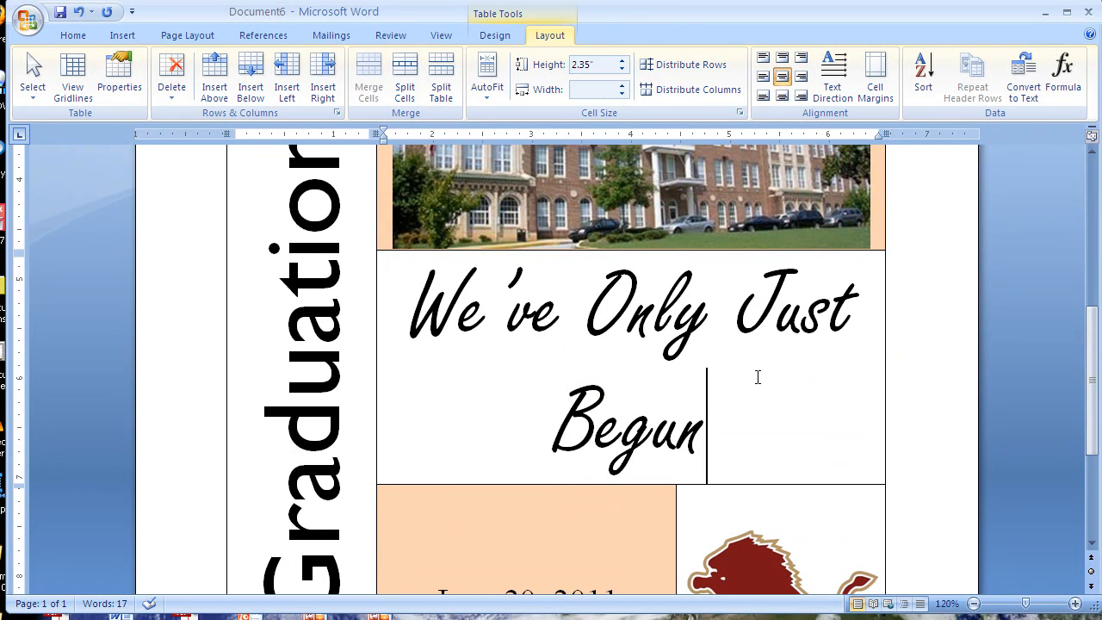
{"action": "right_click", "coordinate": [770, 378]}
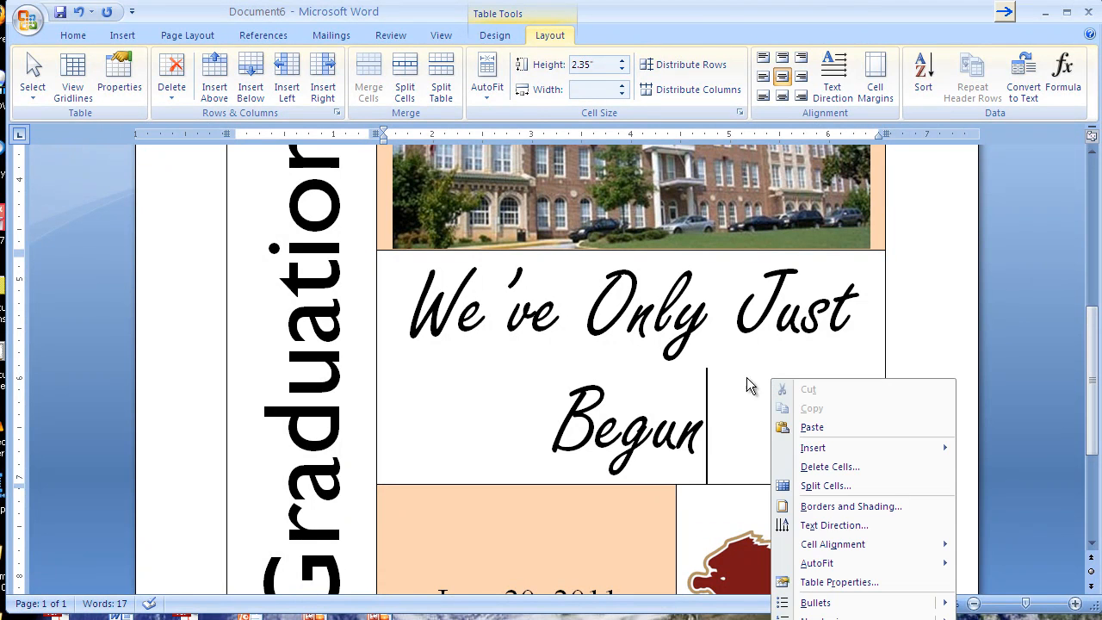
{"action": "left_click", "coordinate": [855, 507]}
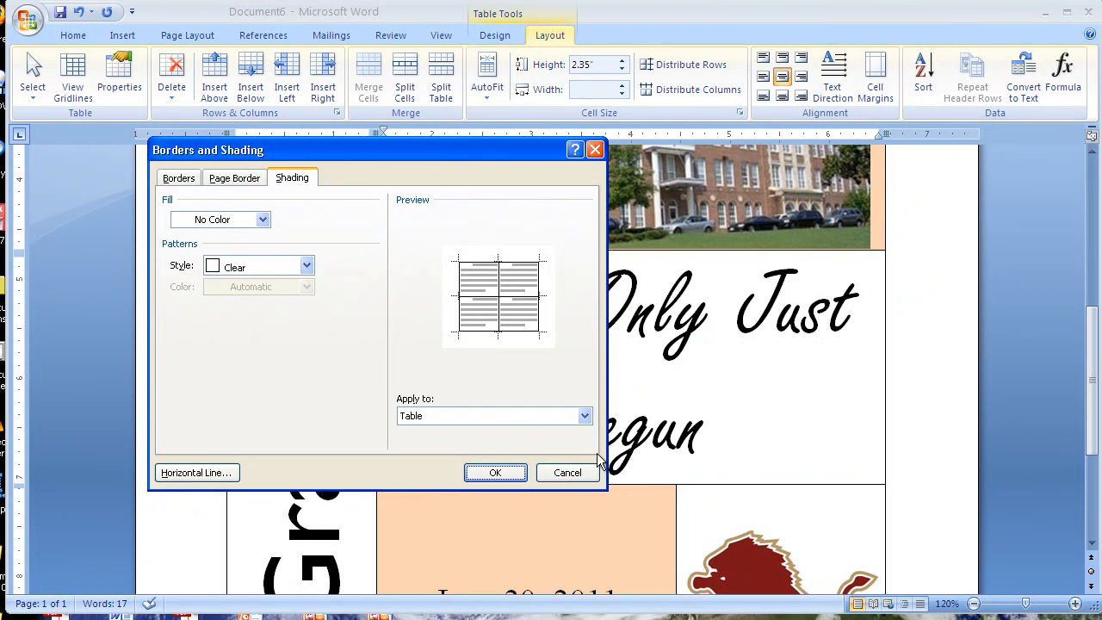
{"action": "left_click", "coordinate": [585, 416]}
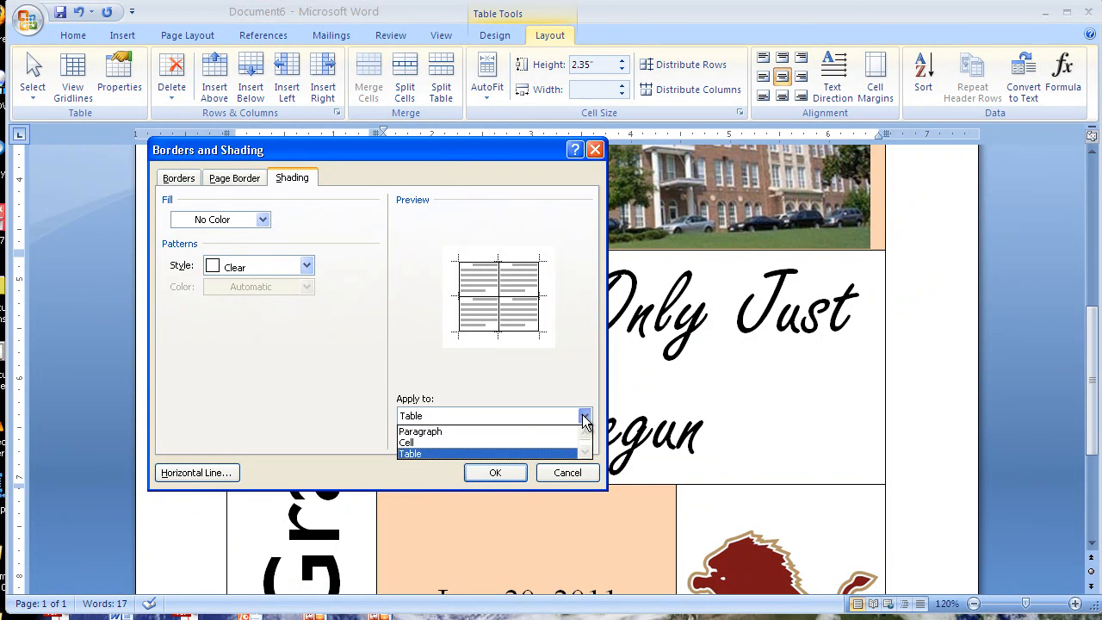
{"action": "left_click", "coordinate": [505, 442]}
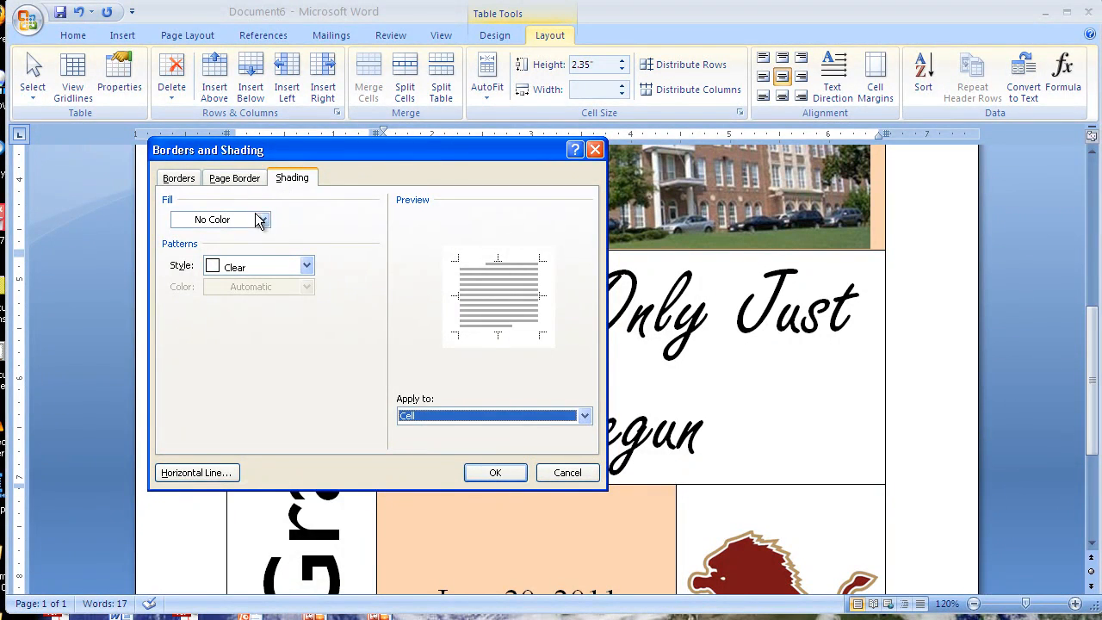
{"action": "left_click", "coordinate": [263, 219]}
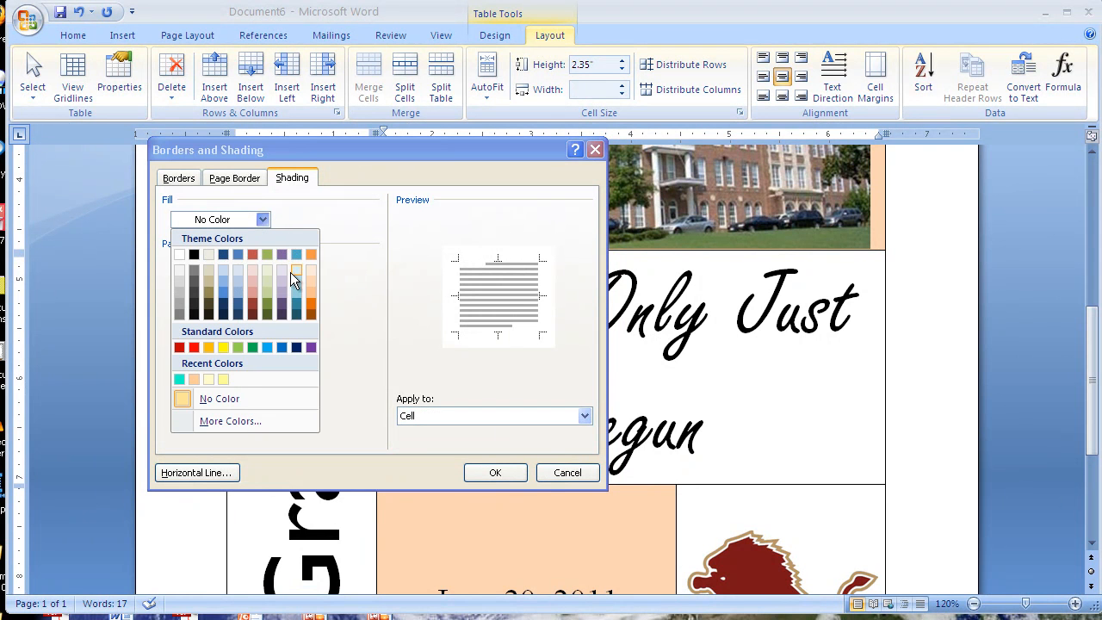
{"action": "left_click", "coordinate": [237, 273]}
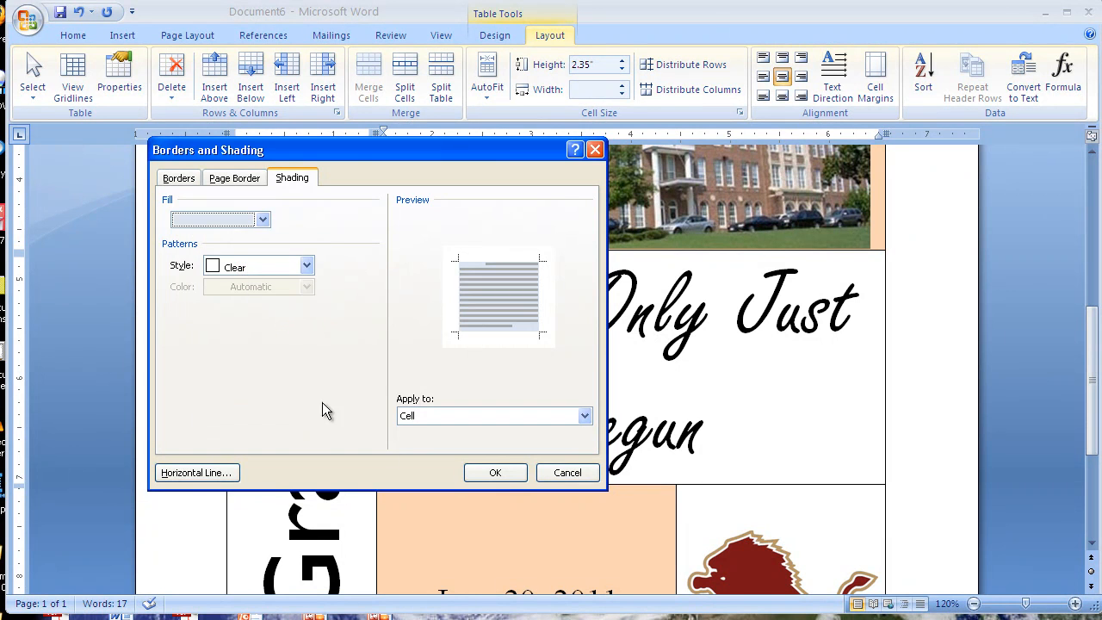
{"action": "left_click", "coordinate": [497, 472]}
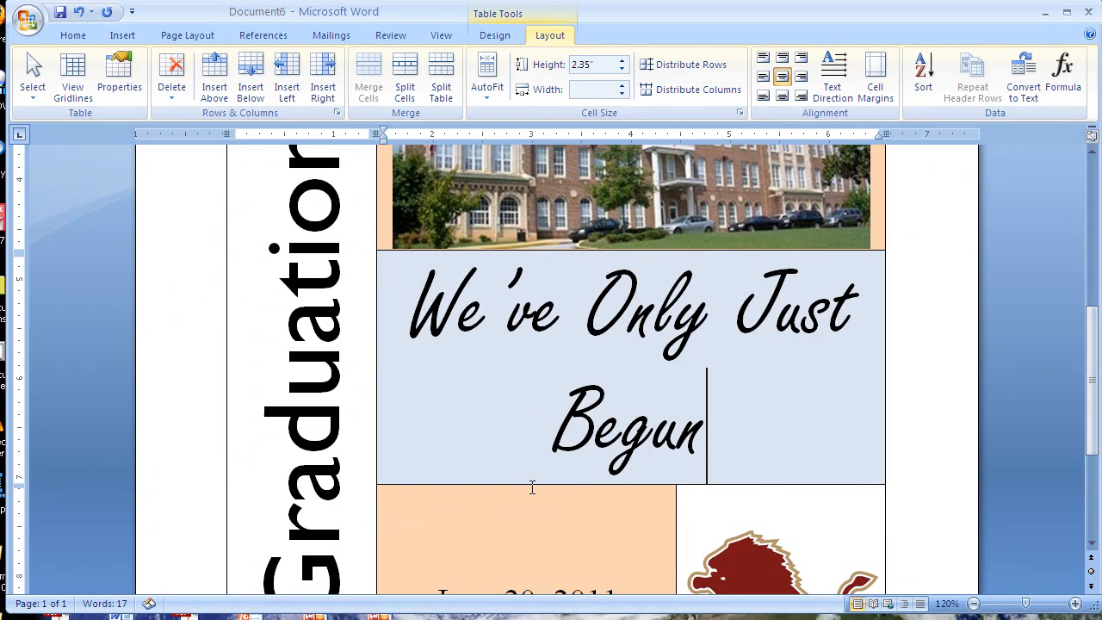
Step: Shade the Weaver St. Middle School heading cell with a pale yellow fill picked from the standard color palette
{"action": "scroll", "coordinate": [756, 488], "scroll_direction": "up", "scroll_amount": 9}
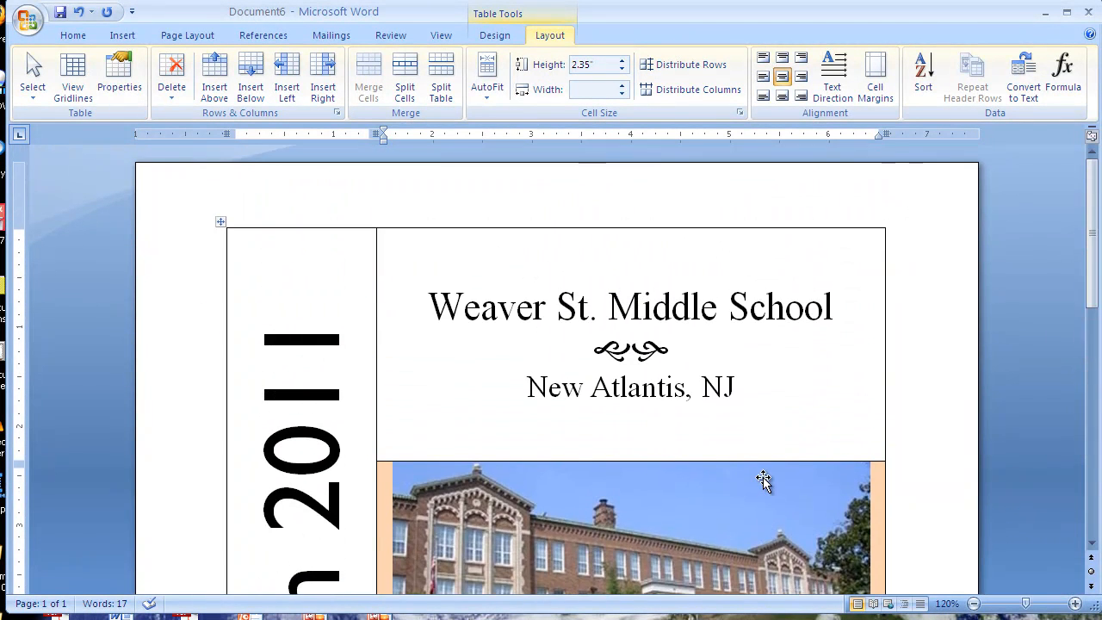
{"action": "right_click", "coordinate": [499, 276]}
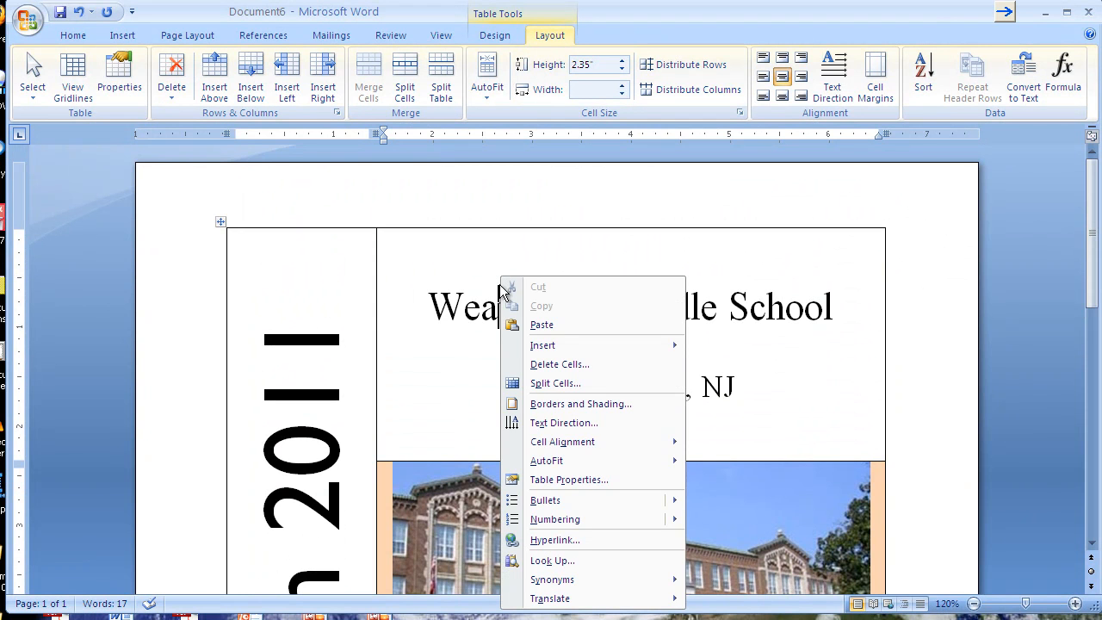
{"action": "mouse_move", "coordinate": [592, 433]}
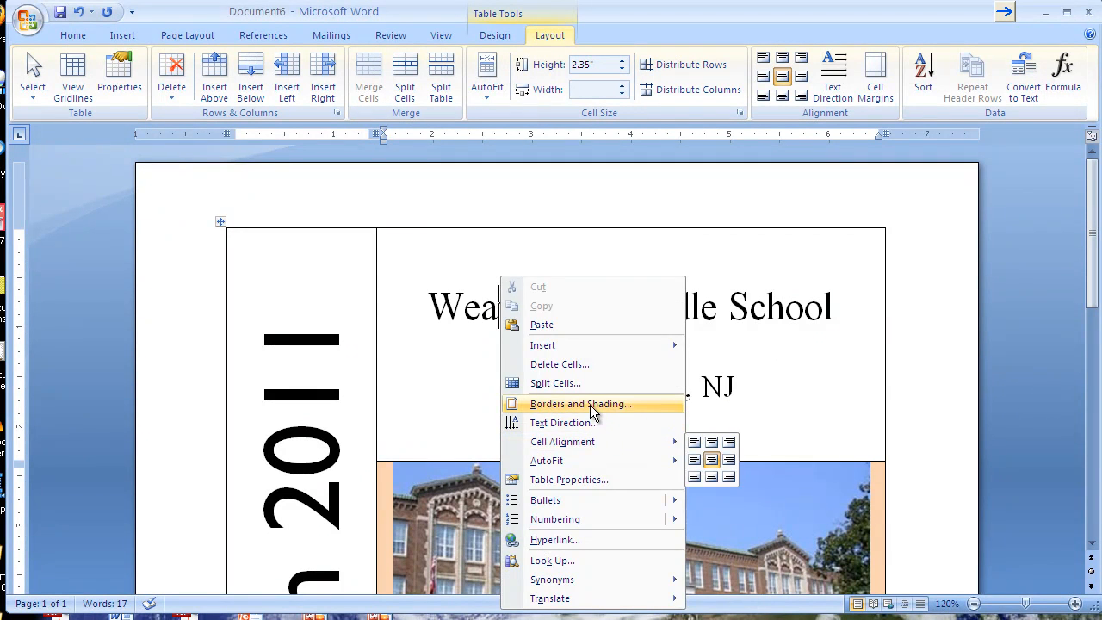
{"action": "left_click", "coordinate": [591, 403]}
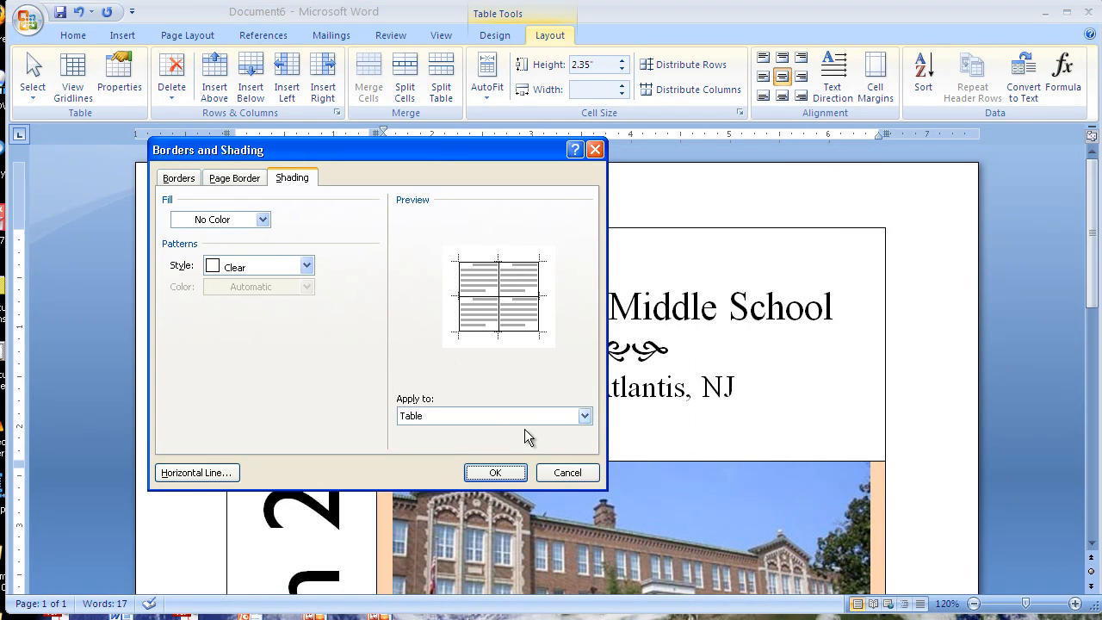
{"action": "left_click", "coordinate": [585, 416]}
{"action": "left_click", "coordinate": [552, 443]}
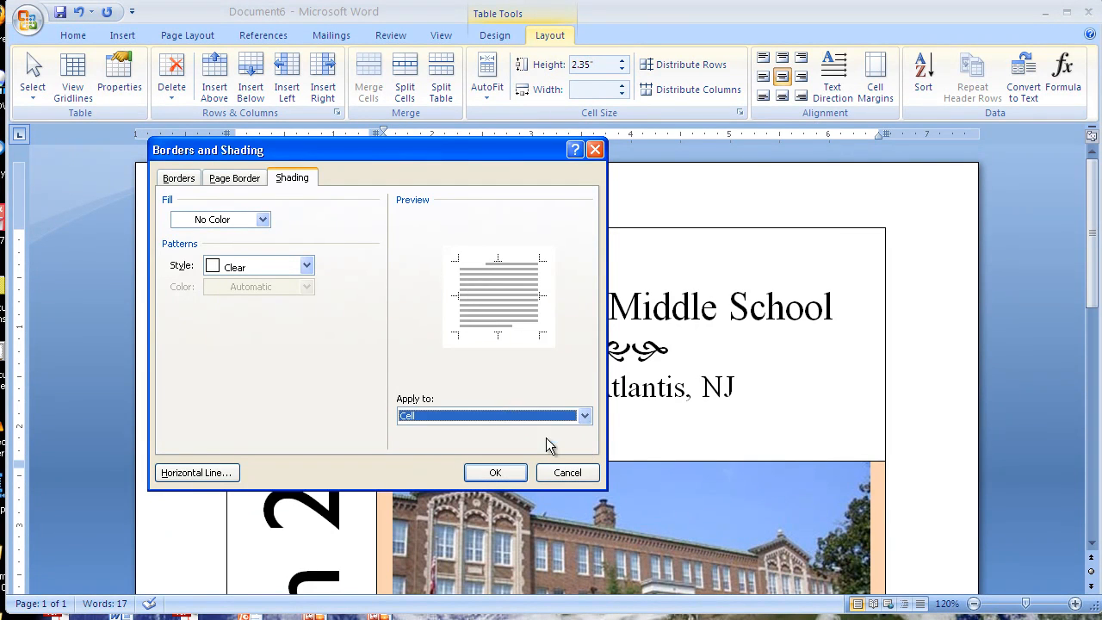
{"action": "left_click", "coordinate": [262, 219]}
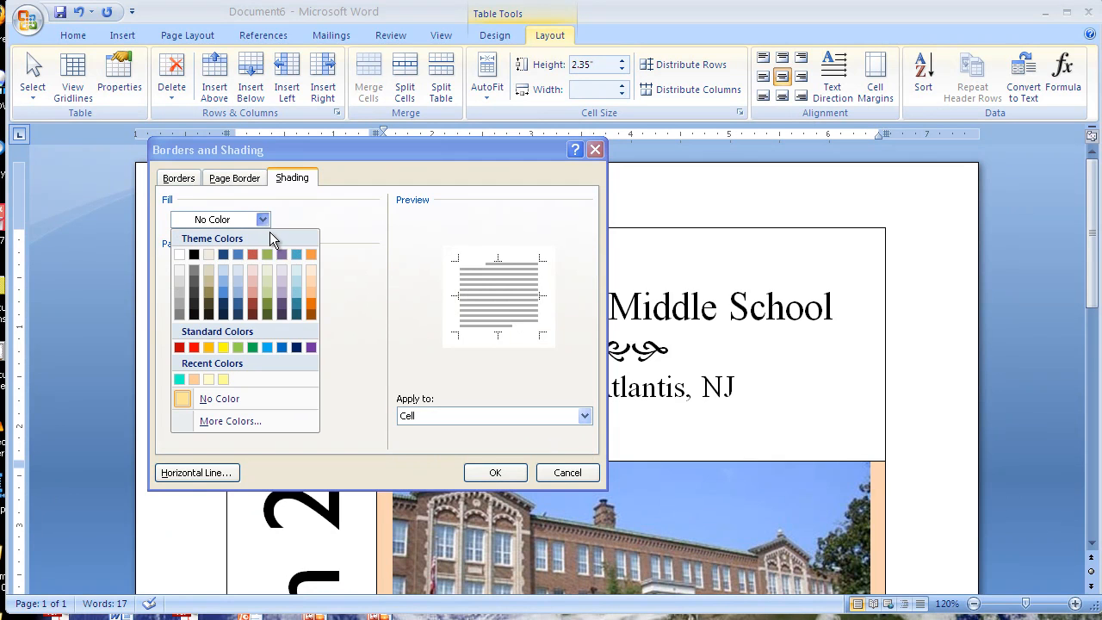
{"action": "left_click", "coordinate": [229, 422]}
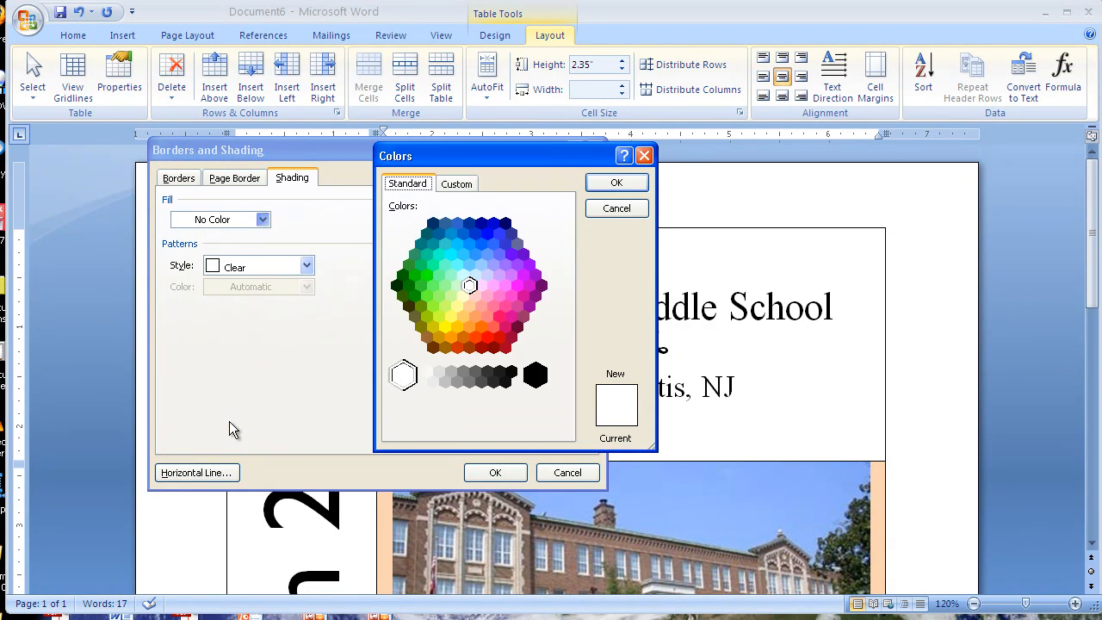
{"action": "left_click", "coordinate": [463, 297]}
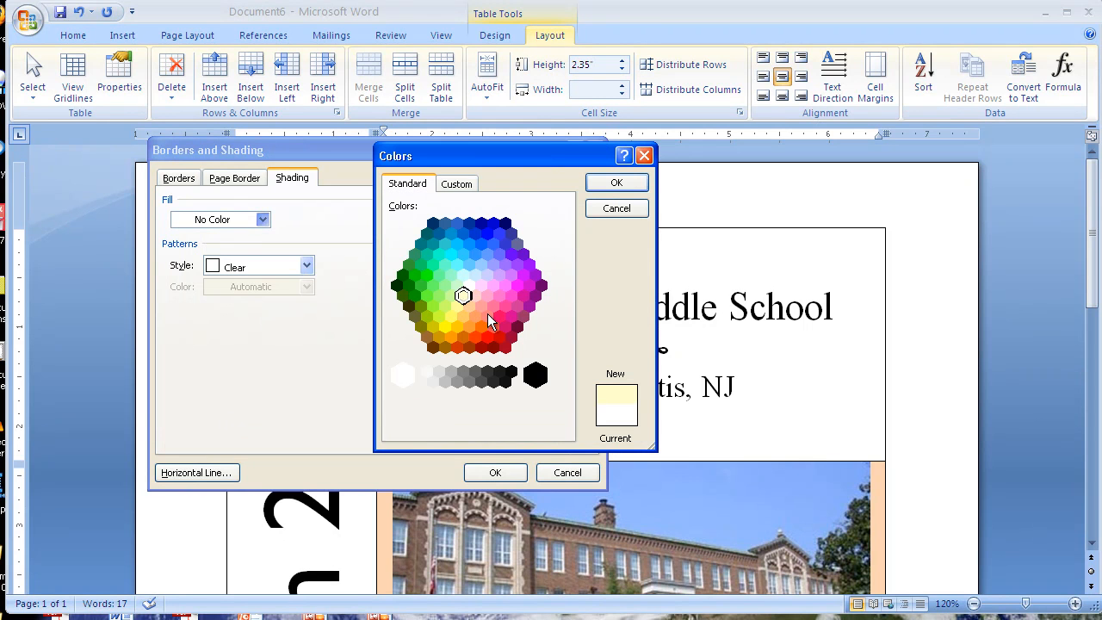
{"action": "left_click", "coordinate": [608, 186]}
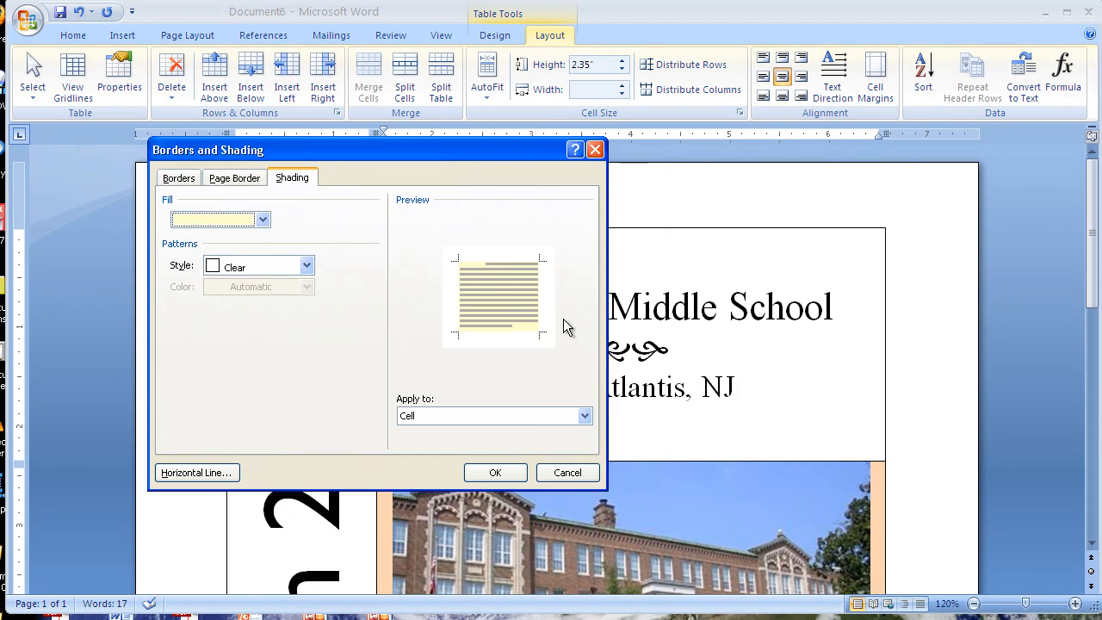
{"action": "left_click", "coordinate": [495, 472]}
{"action": "scroll", "coordinate": [565, 369], "scroll_direction": "down", "scroll_amount": 12}
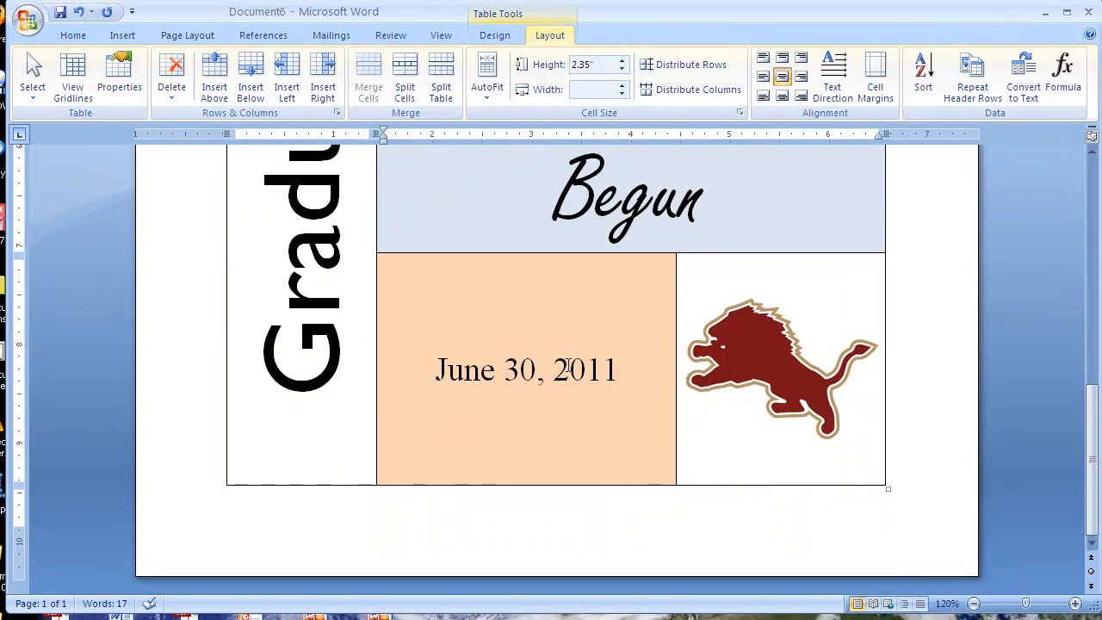
{"action": "scroll", "coordinate": [568, 365], "scroll_direction": "up", "scroll_amount": 12}
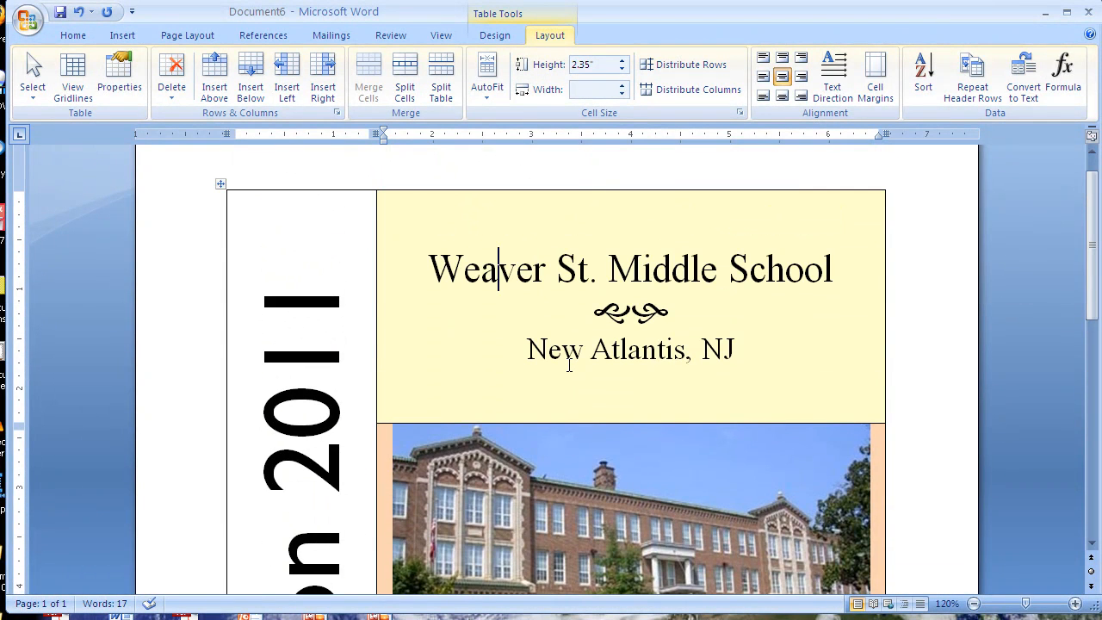